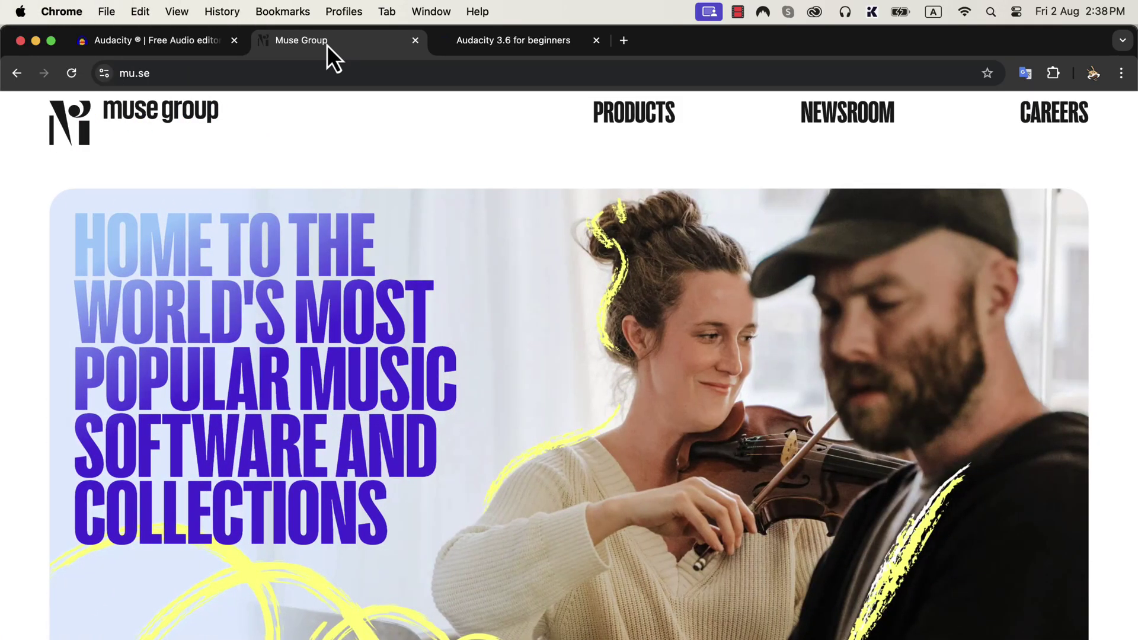
Step: Expand the Muse Group products list on the audacityteam.org home page
click(630, 118)
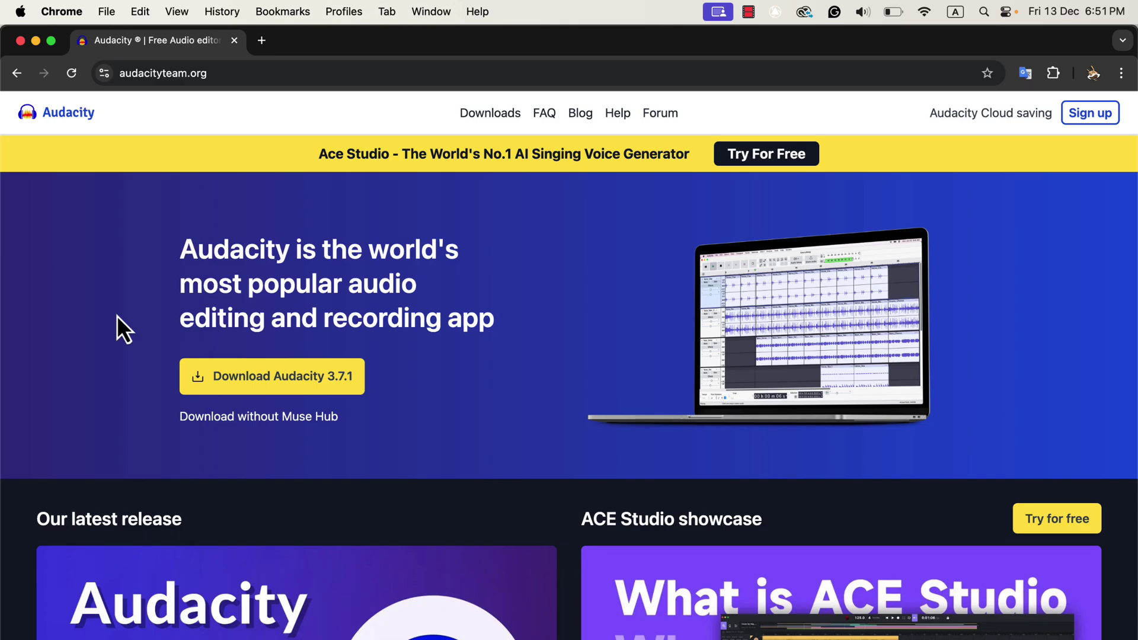
Step: Save Muse_Hub.dmg for Audacity 3.7.1 to Downloads and view the recent downloads list
click(286, 382)
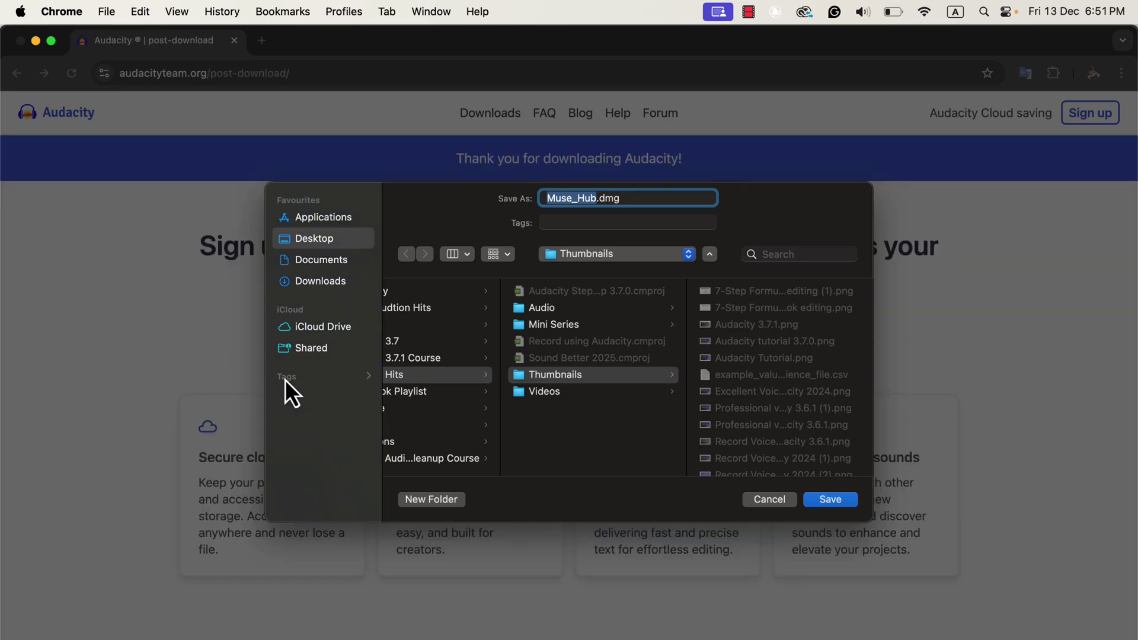
click(333, 279)
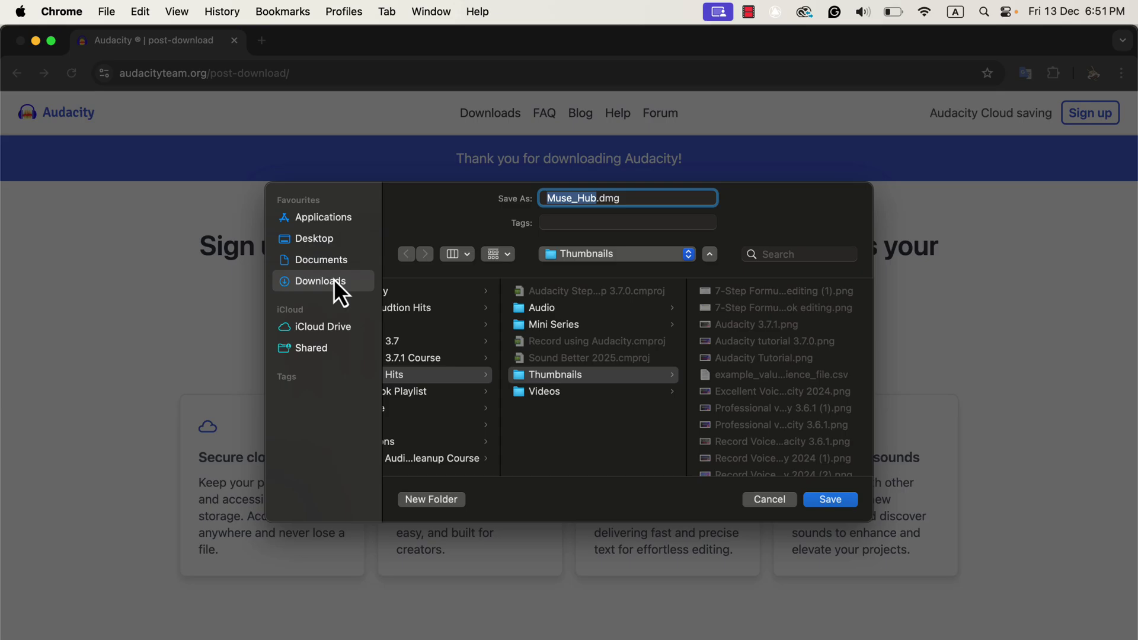
click(829, 504)
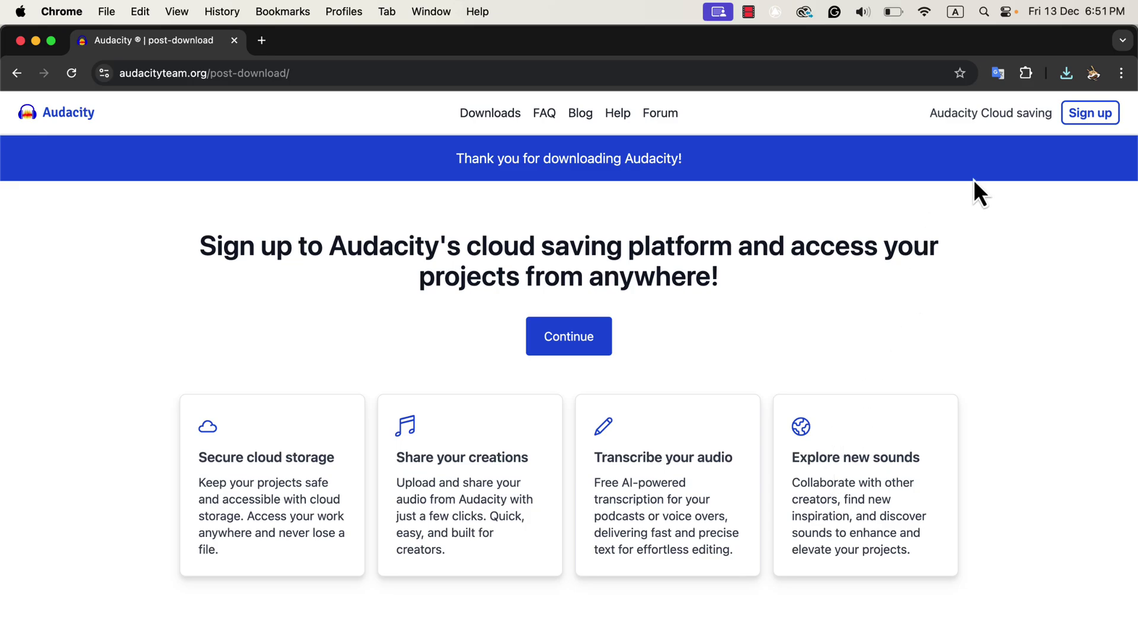
click(1066, 73)
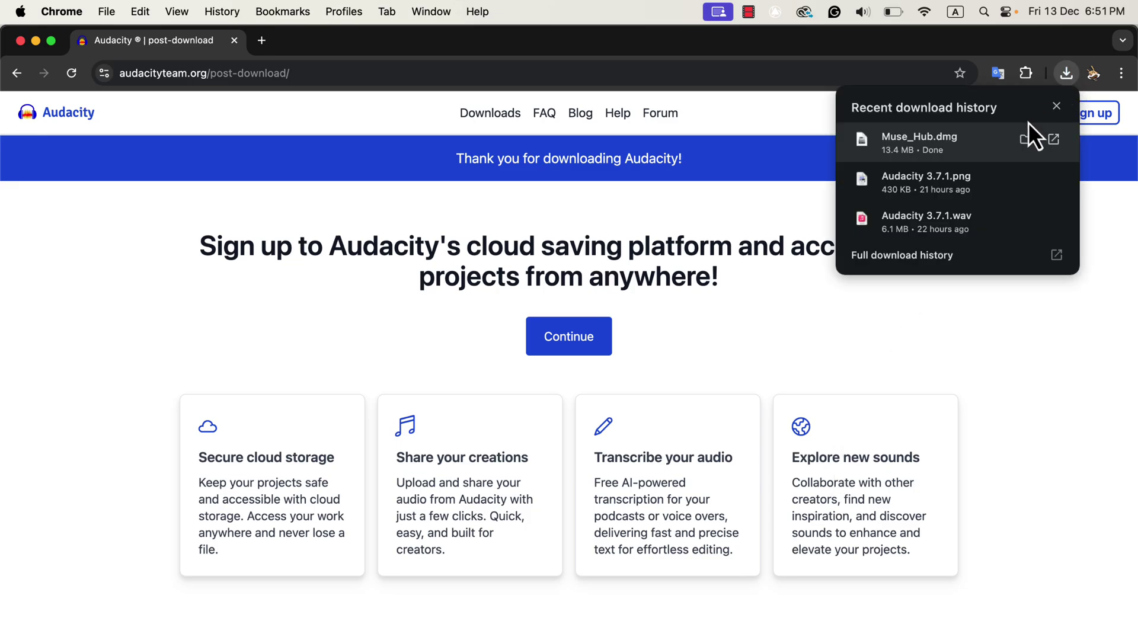
Step: Mount Muse_Hub.dmg from Downloads and copy Muse Hub.app into Applications, replacing the old copy
click(1025, 140)
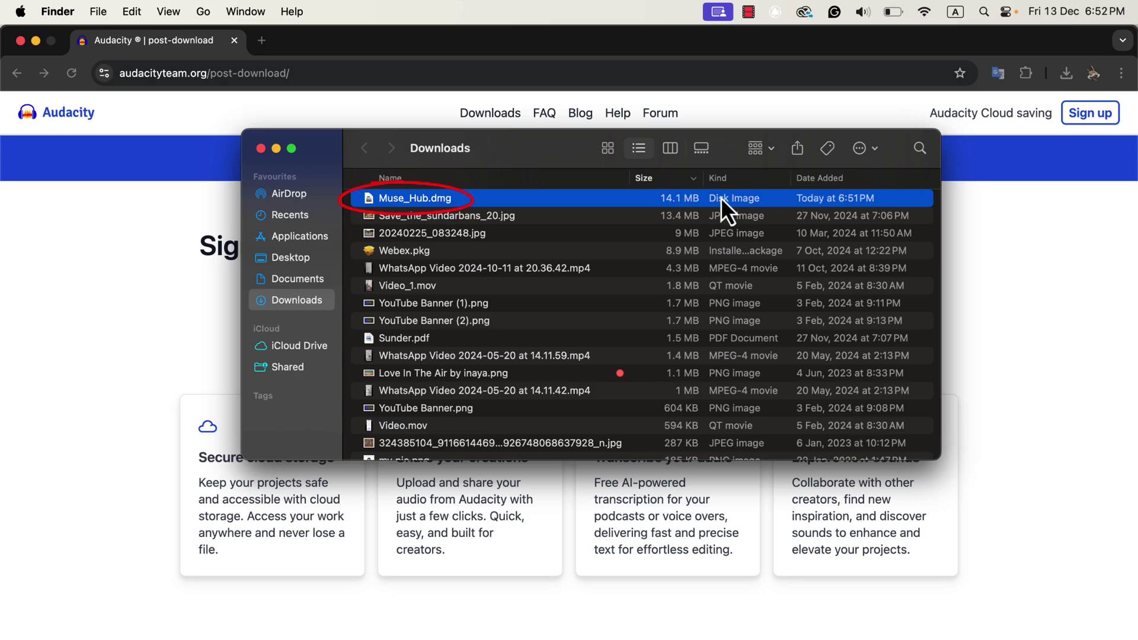
double_click(457, 200)
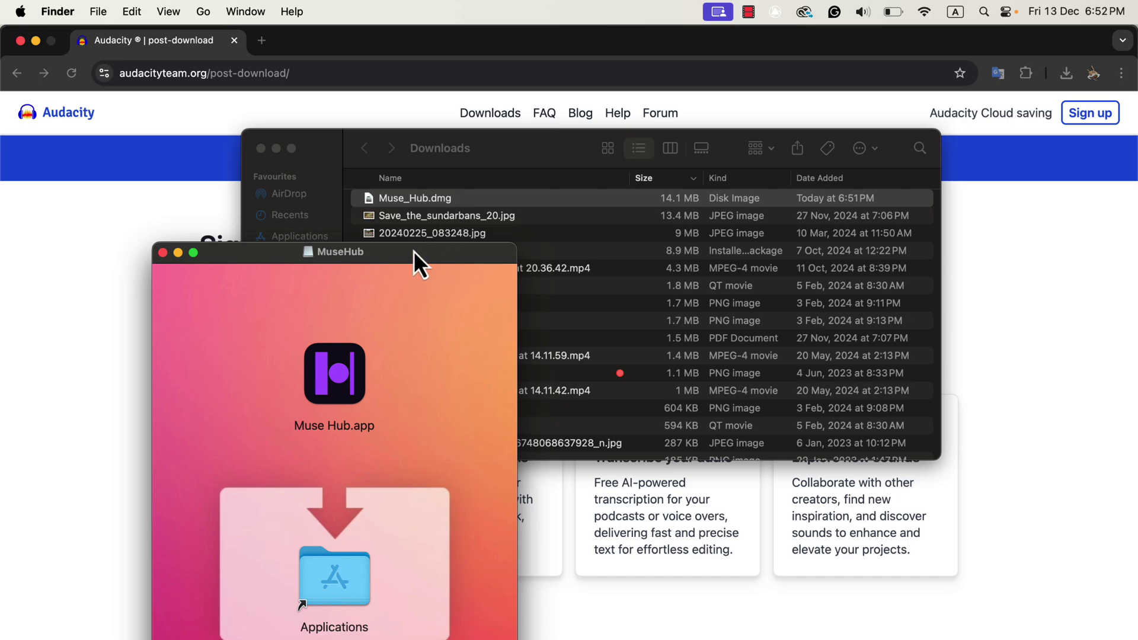
drag(414, 251, 415, 140)
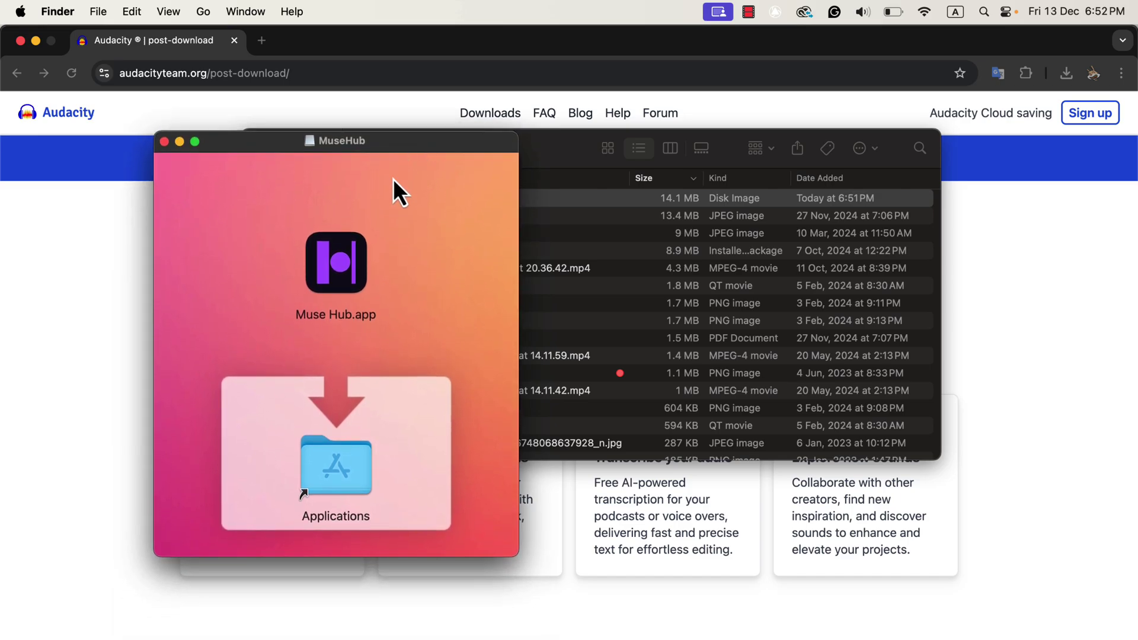
drag(342, 256, 346, 460)
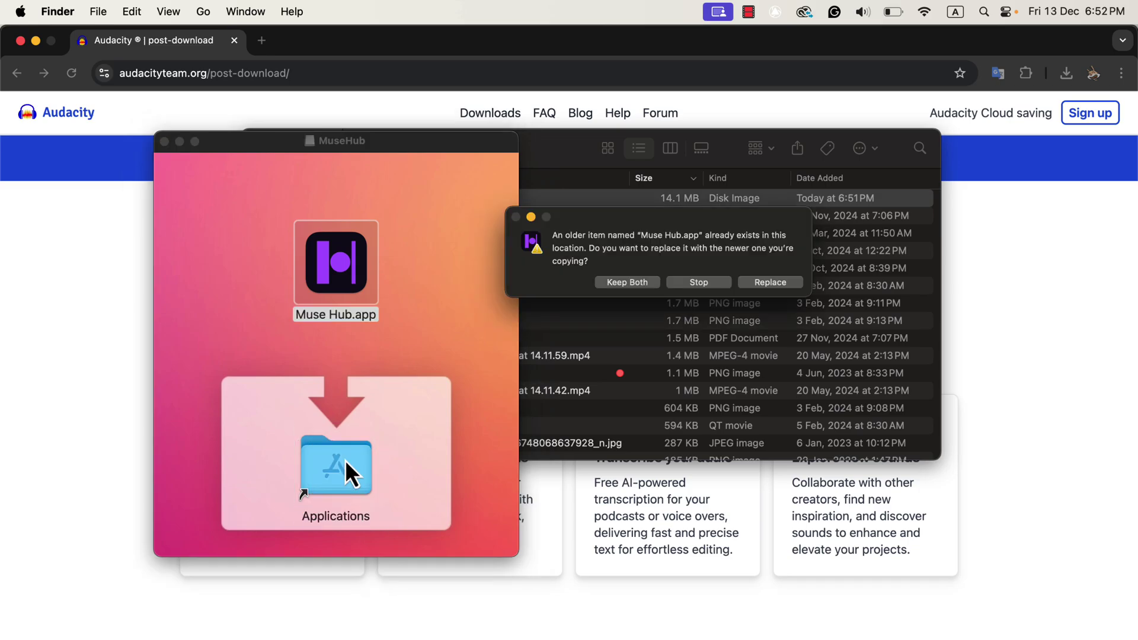
click(762, 285)
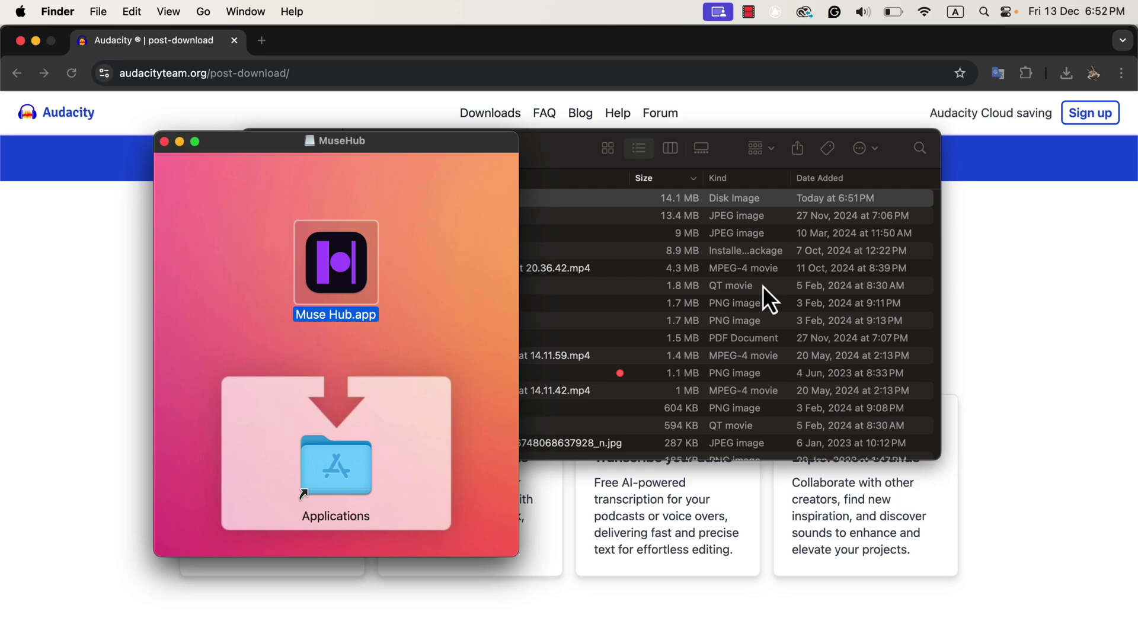
Step: Launch Muse Hub through a Spotlight search for 'muse' and approve opening the downloaded app
key(super+space)
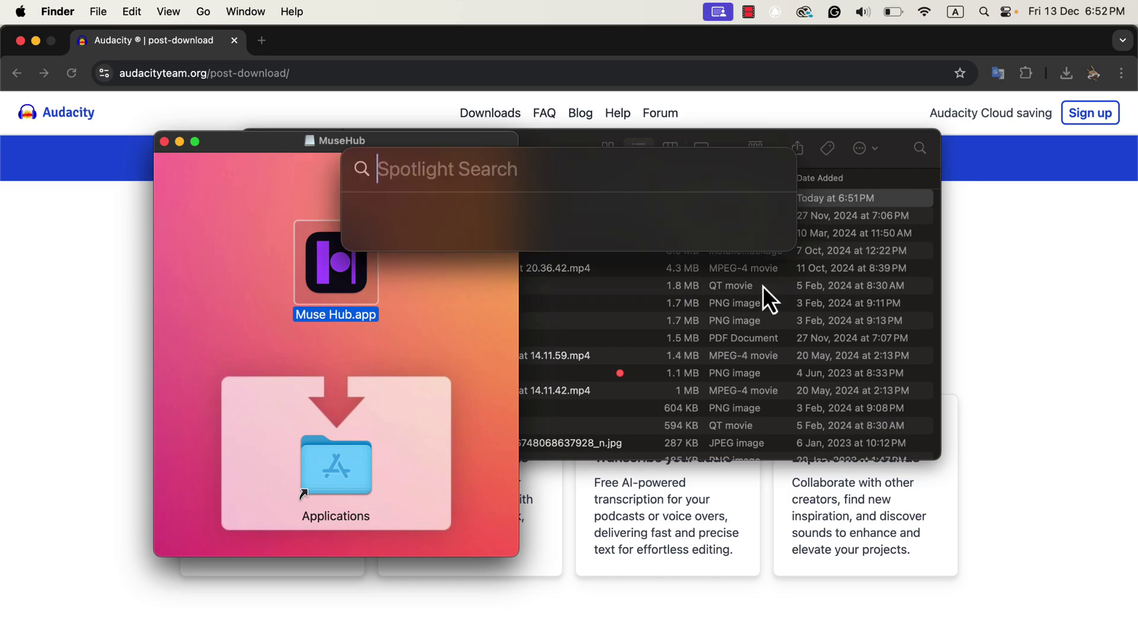
text(mu)
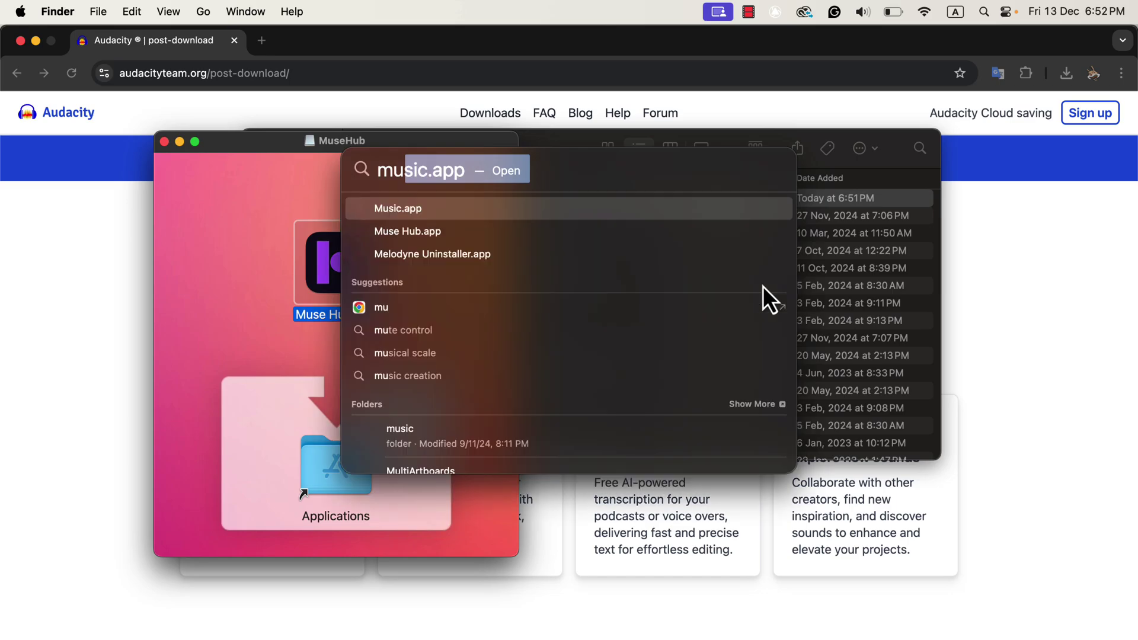
text(se)
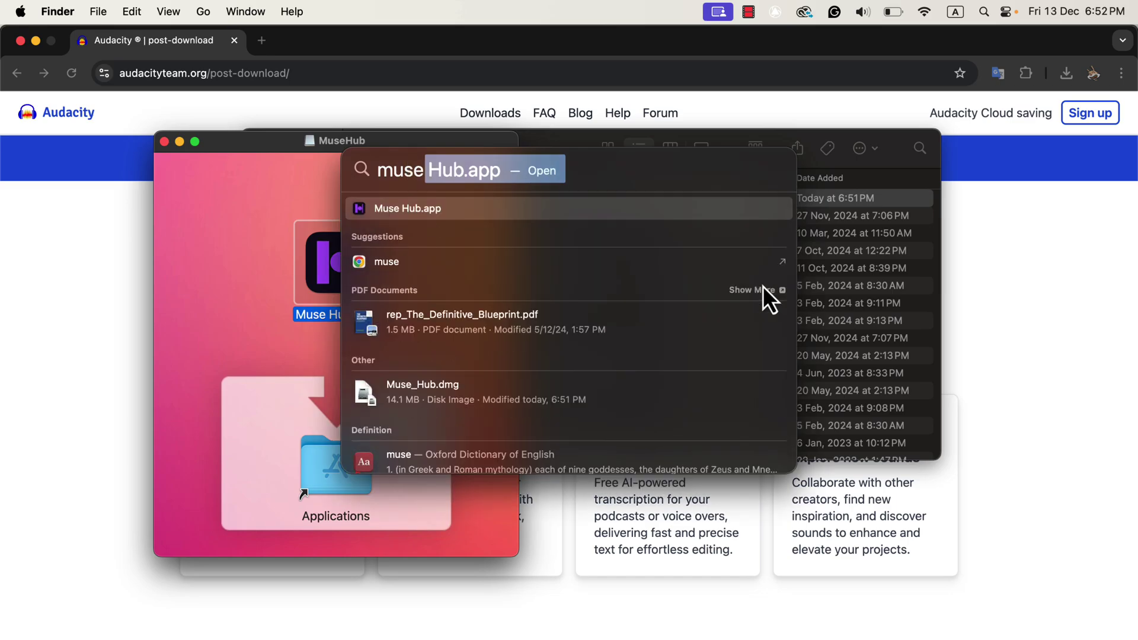
key(Return)
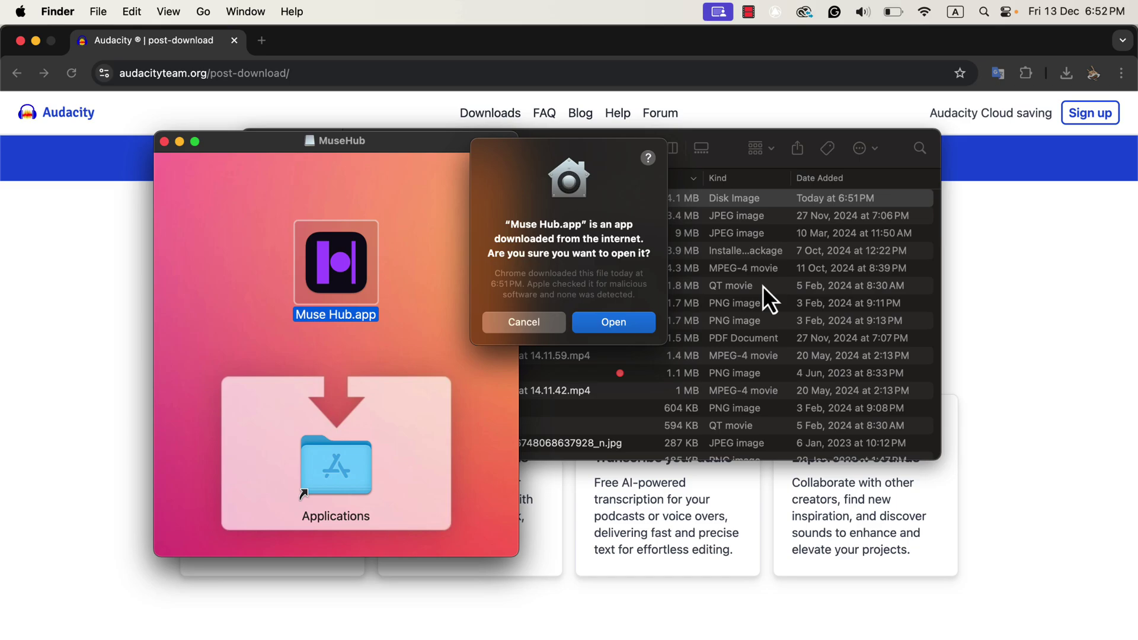
click(627, 325)
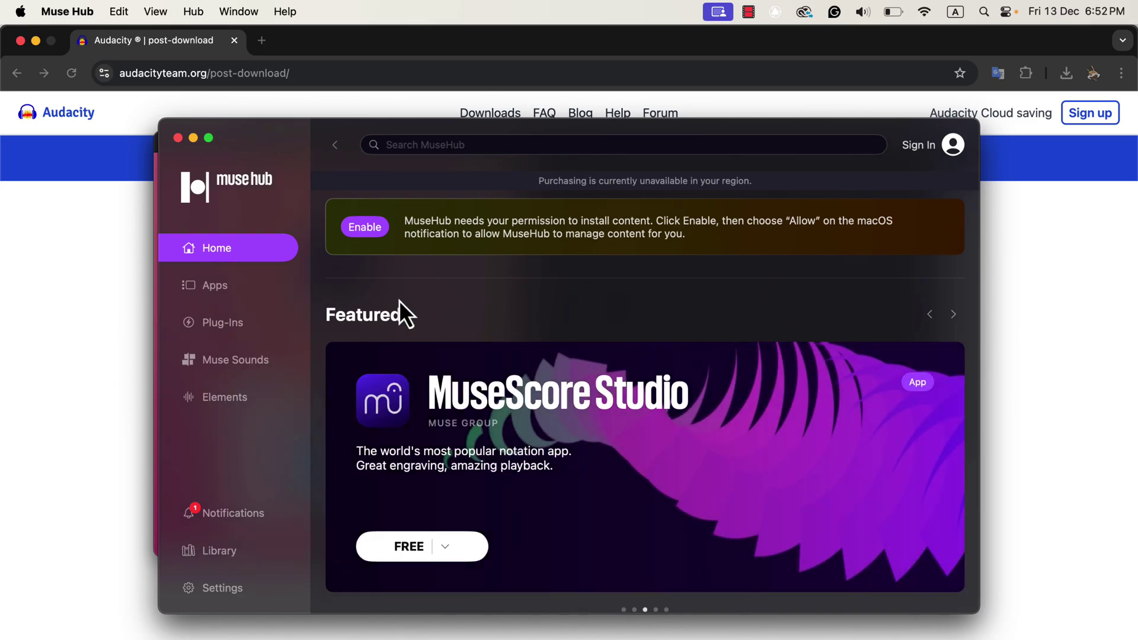
Step: Go to Muse Hub's Apps page and scroll down to the Recommended row featuring Audacity
click(233, 294)
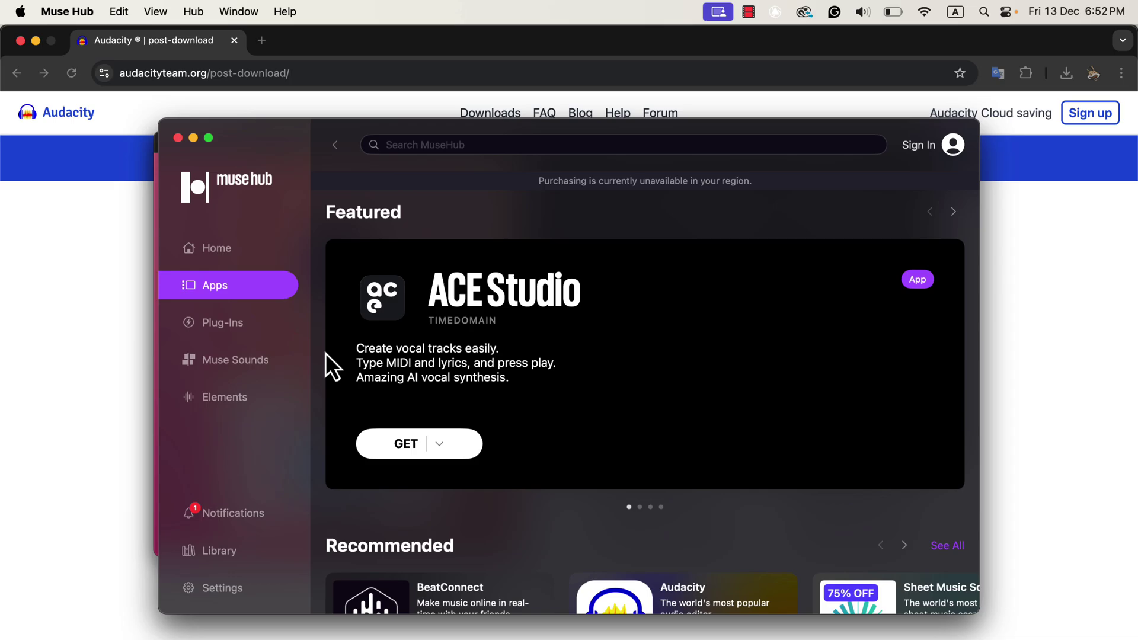
scroll(385, 441, down, 3)
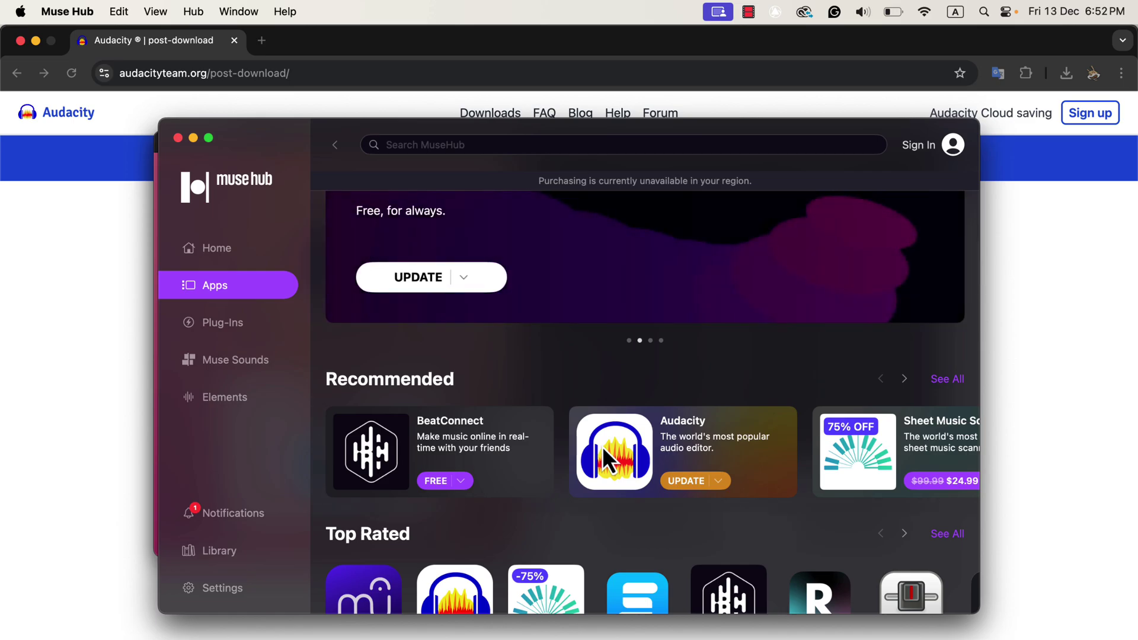
Step: View Audacity's details page, then launch Audacity from its Top Rated options menu in Apps
click(603, 452)
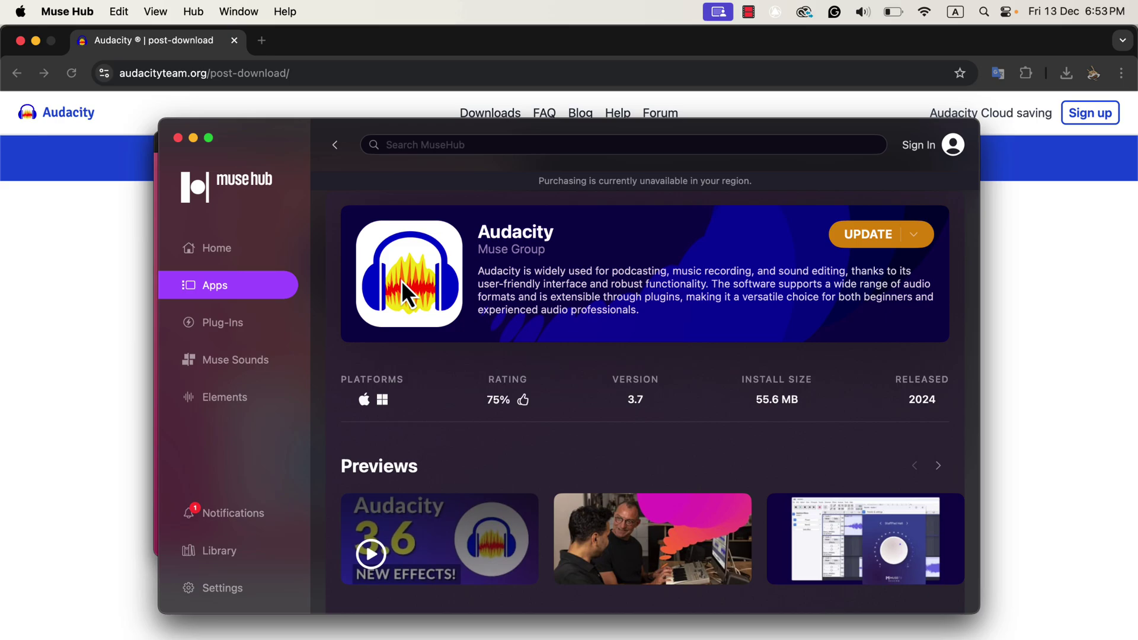
click(215, 291)
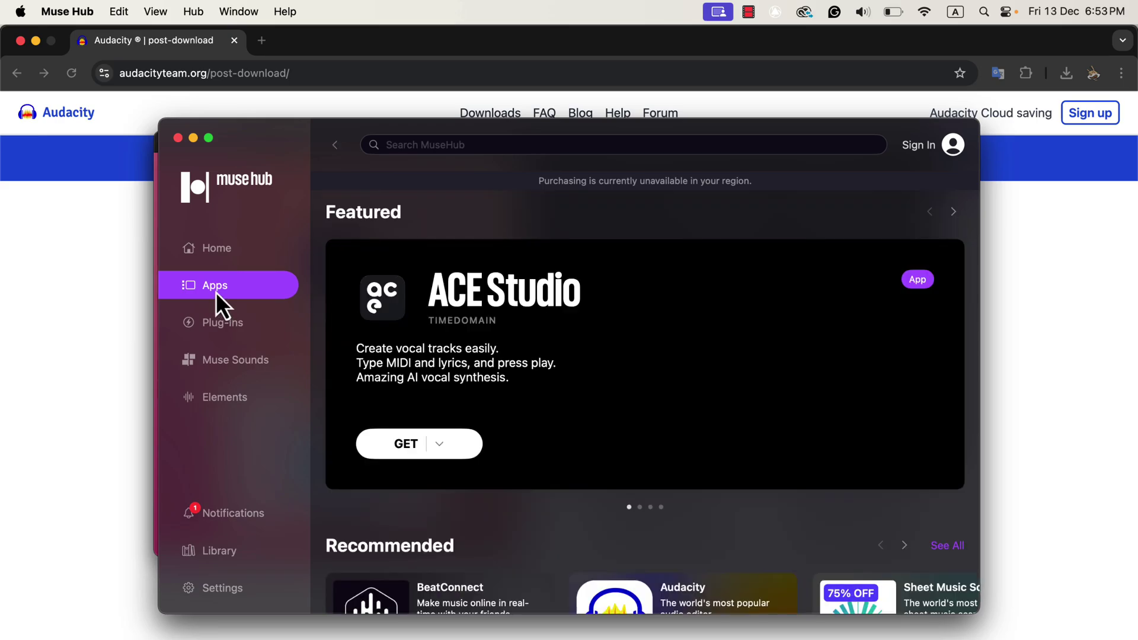
scroll(397, 415, down, 3)
scroll(400, 423, down, 5)
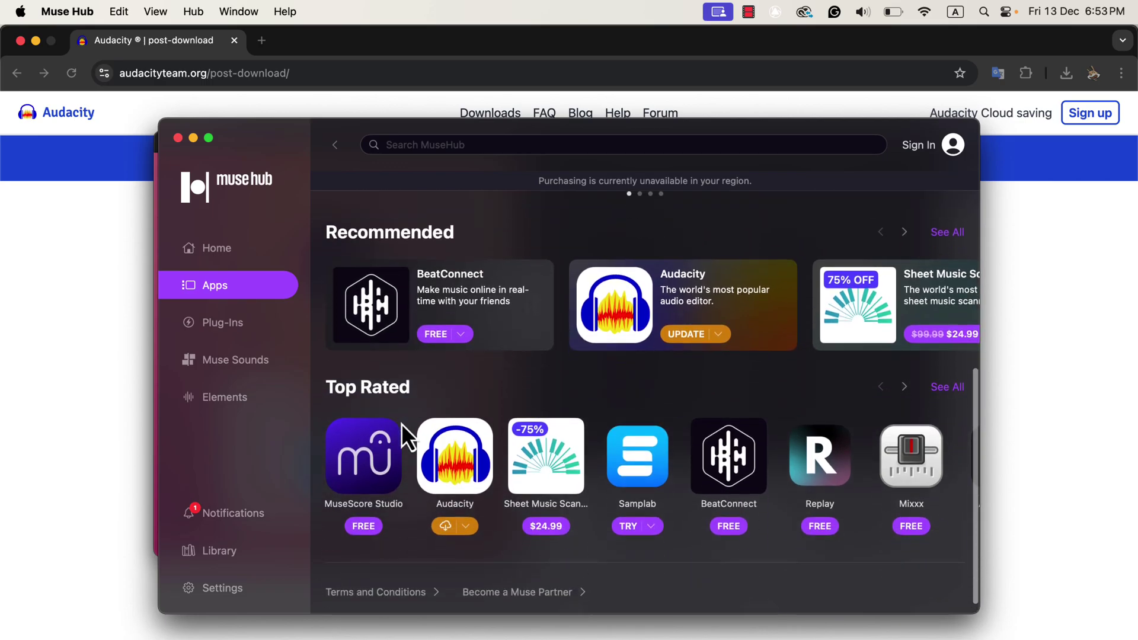
click(467, 527)
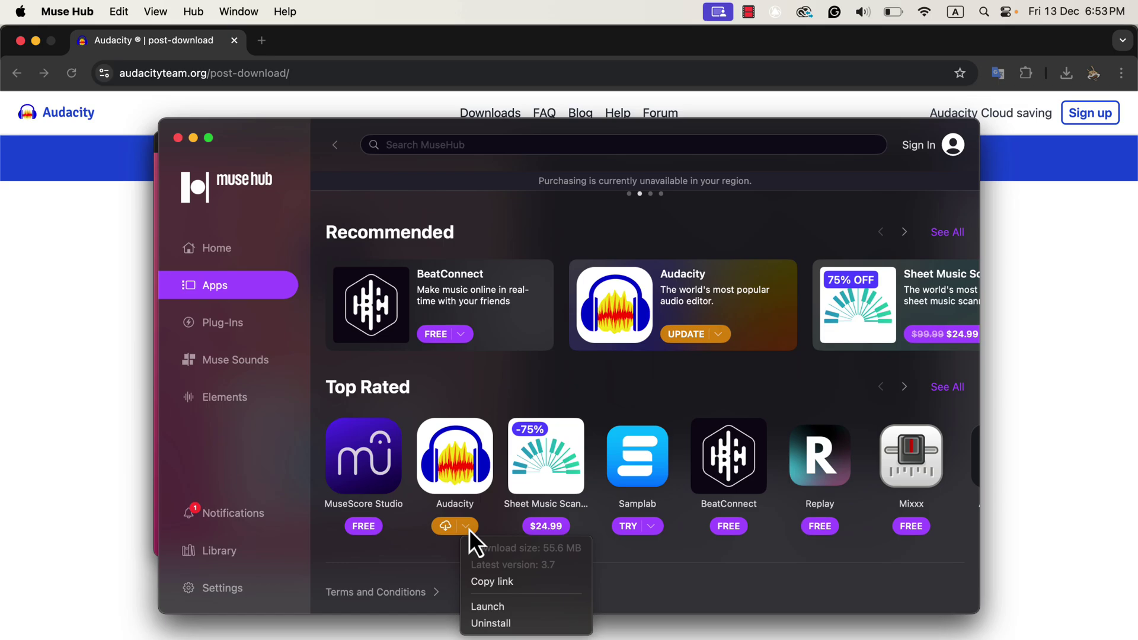
click(503, 605)
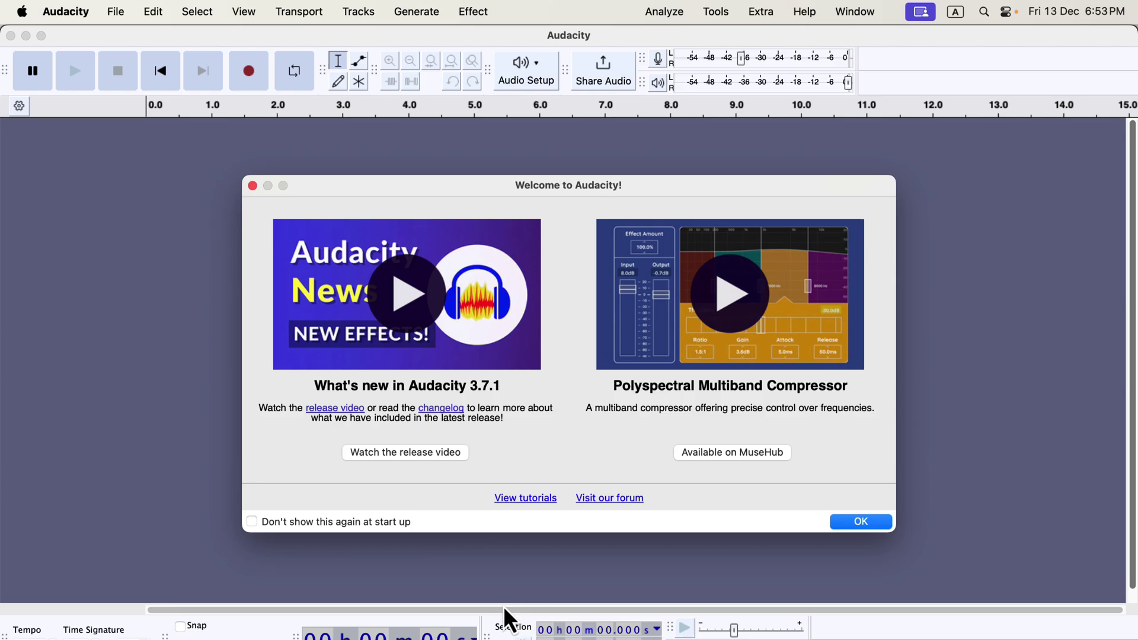
Step: Leave the Audacity 3.7.1 welcome screen and switch to the Chrome desktop space
key(ctrl+Right)
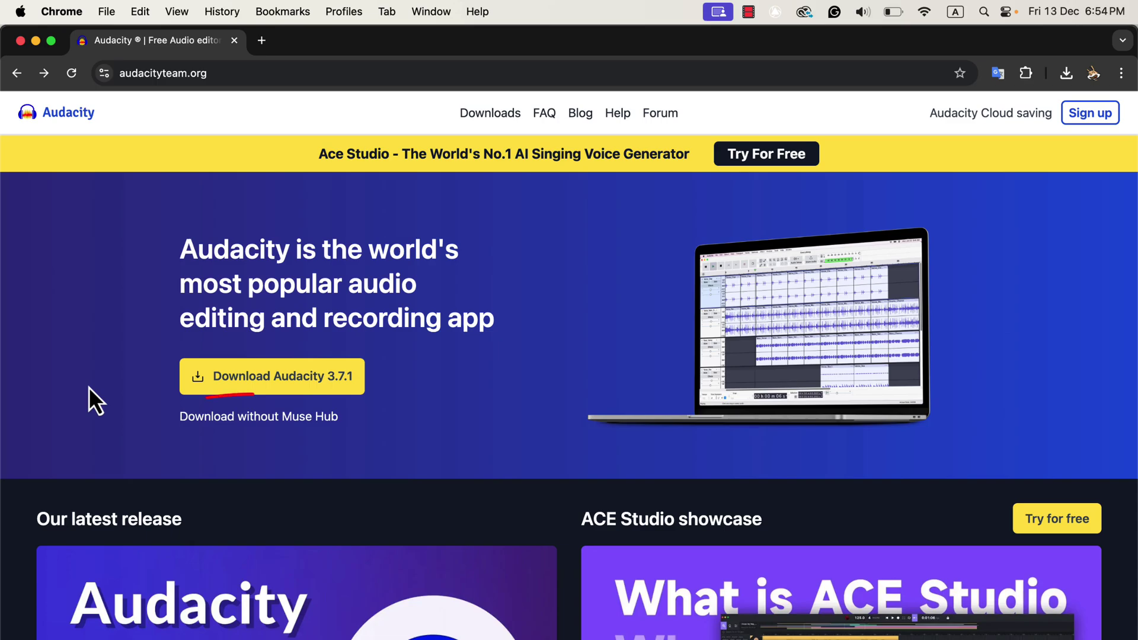
Step: Download the Audacity 3.7.1 macOS installer without Muse Hub into the Downloads folder
click(215, 414)
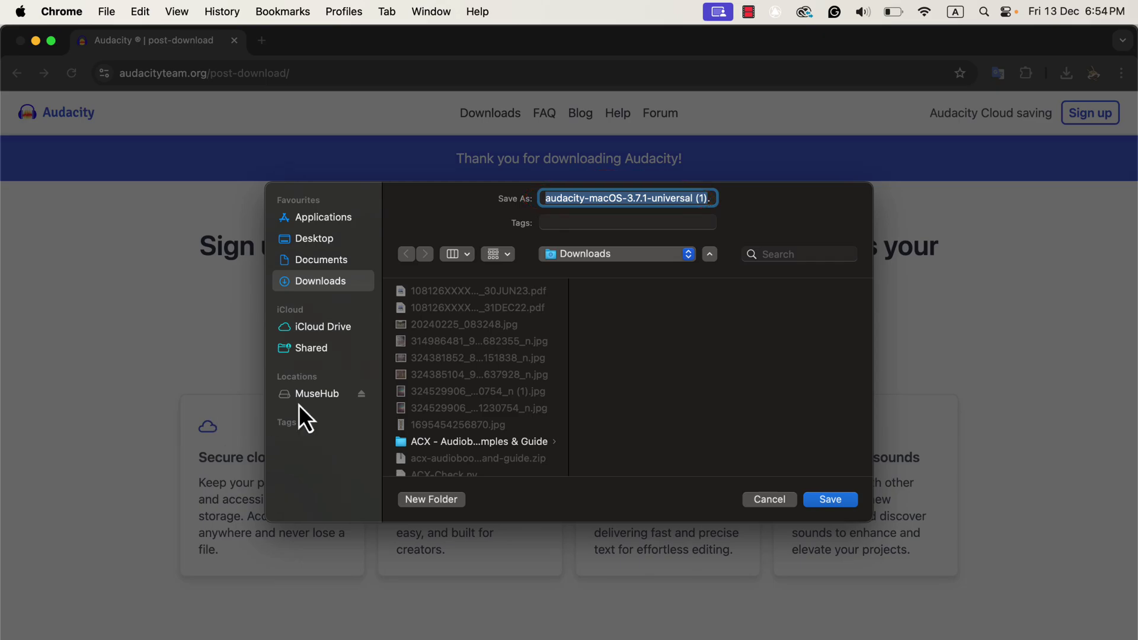
click(828, 500)
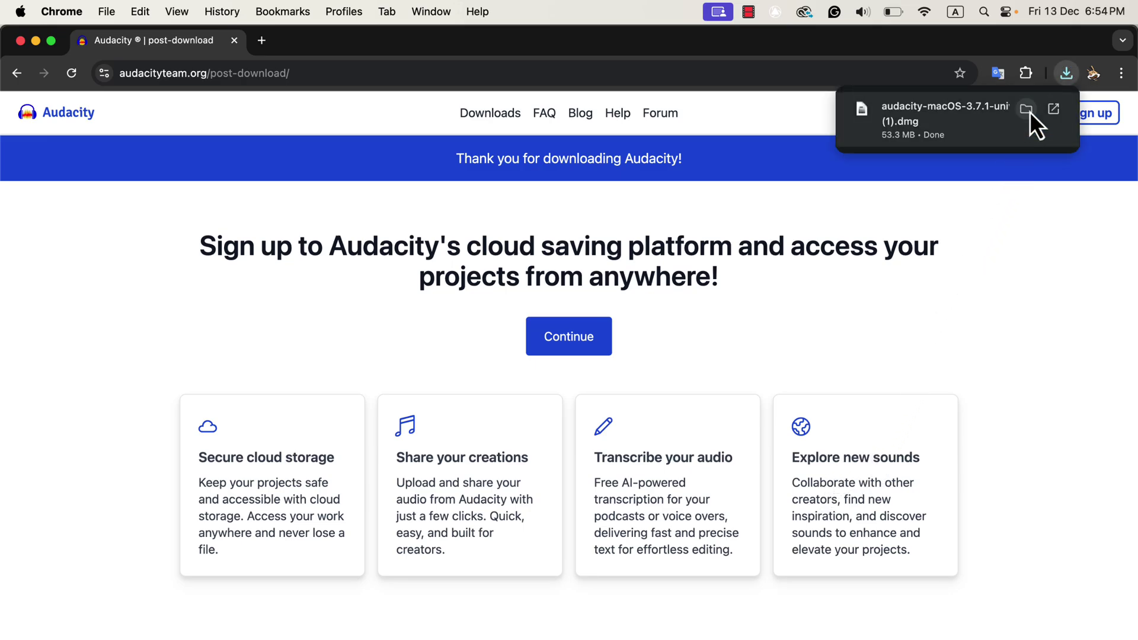
Step: Mount the Audacity 3.7.1 dmg and copy Audacity.app into Applications, replacing the existing copy
click(1027, 109)
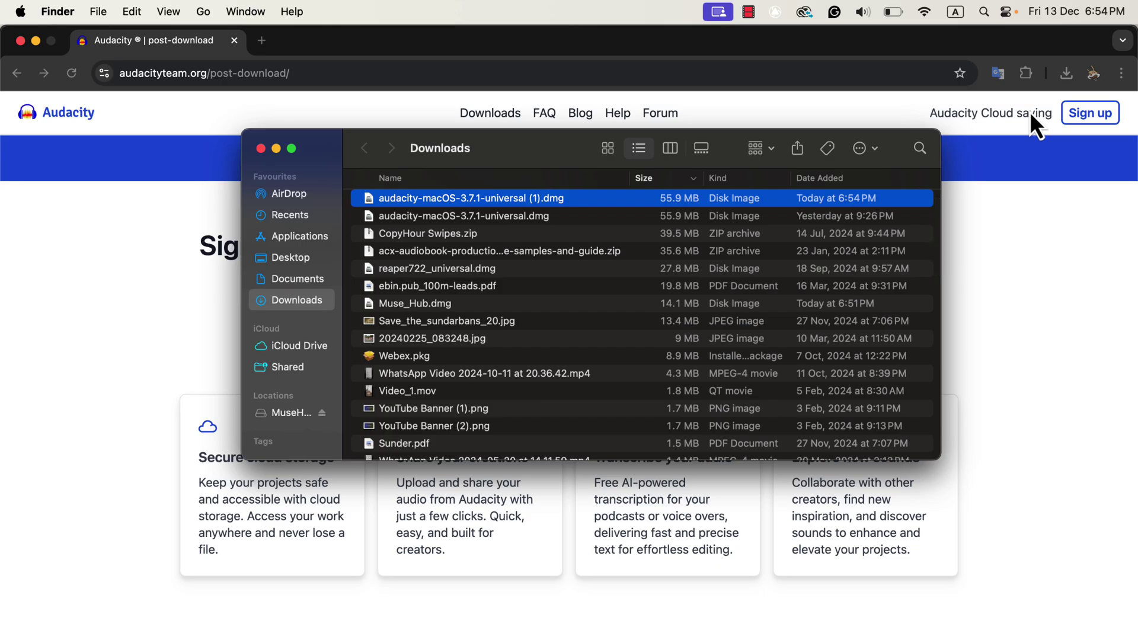
double_click(550, 198)
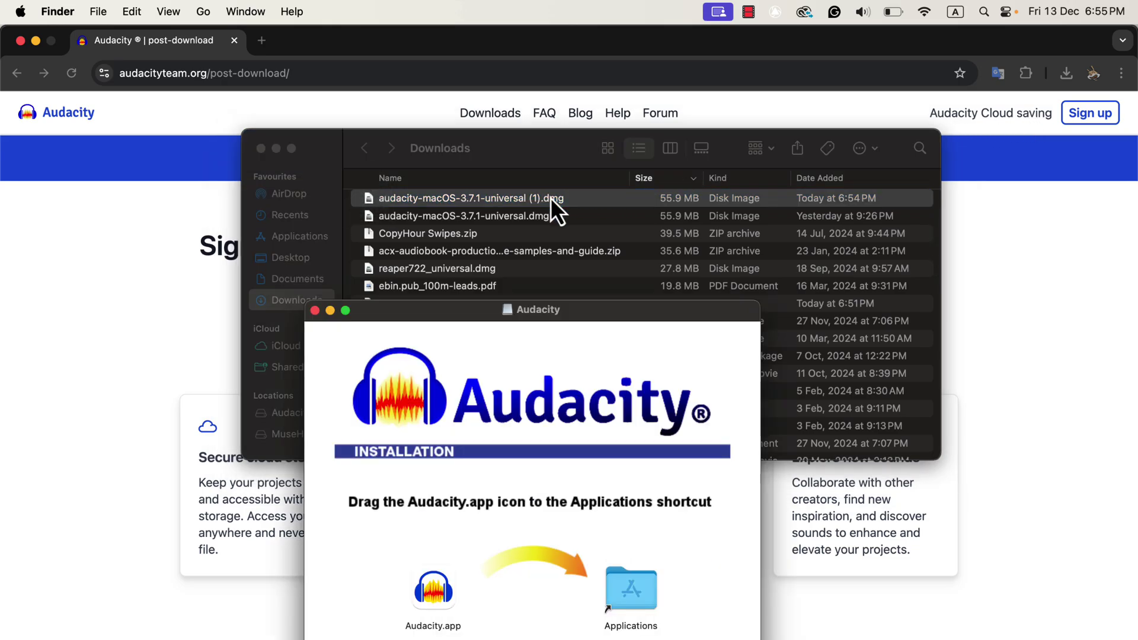
drag(468, 307, 476, 163)
drag(442, 440, 635, 442)
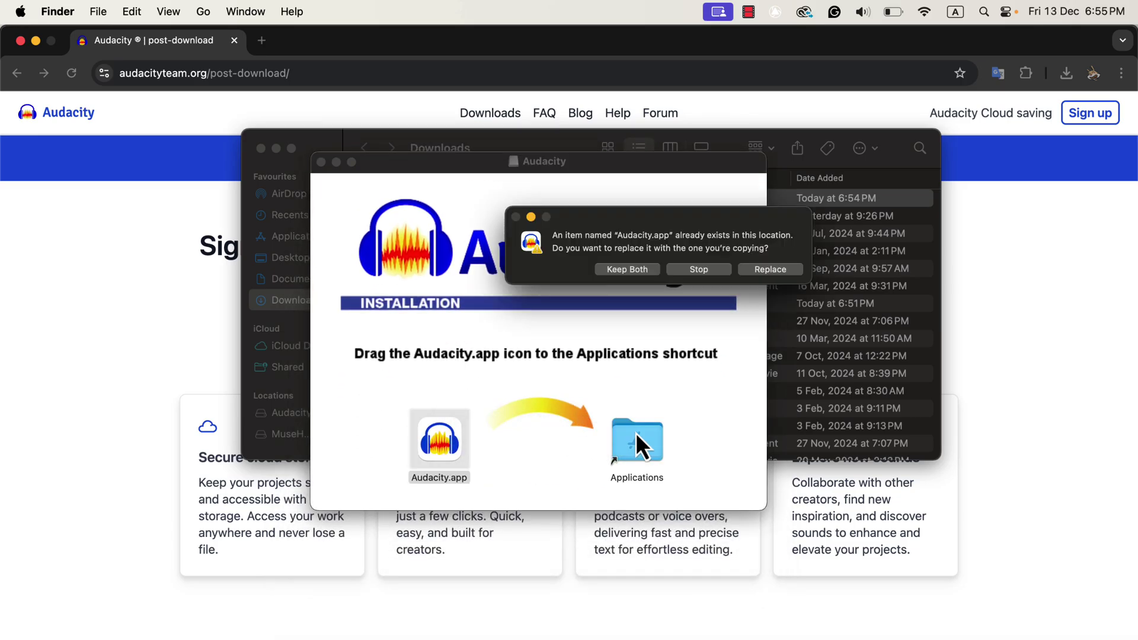
click(770, 269)
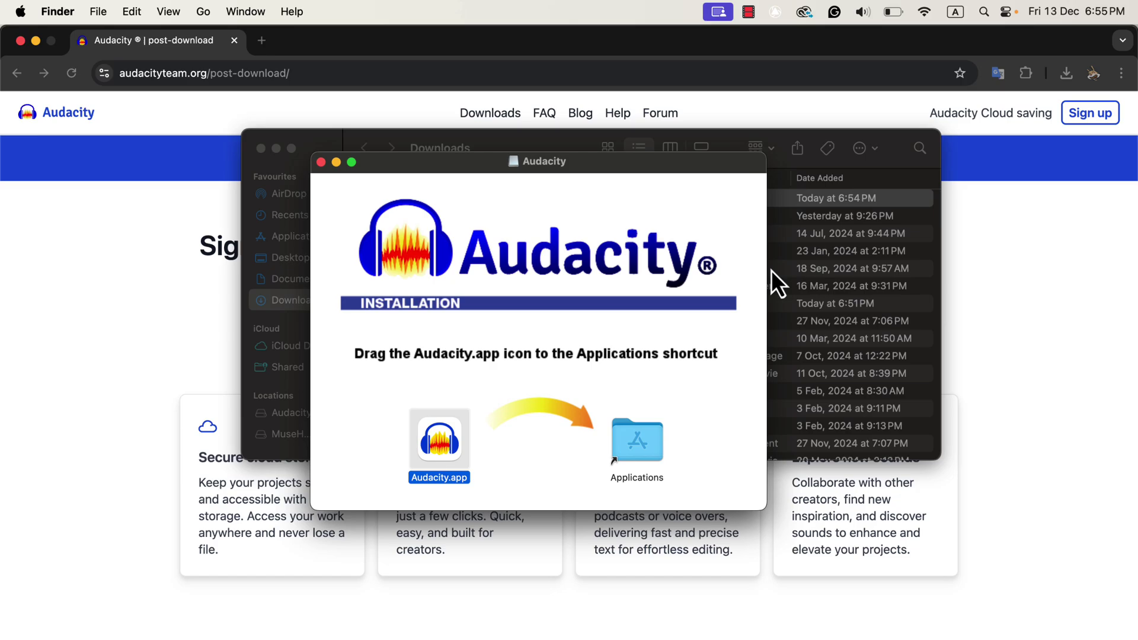
Step: Search Spotlight for 'audacit' and launch the Audacity.app result
key(super+space)
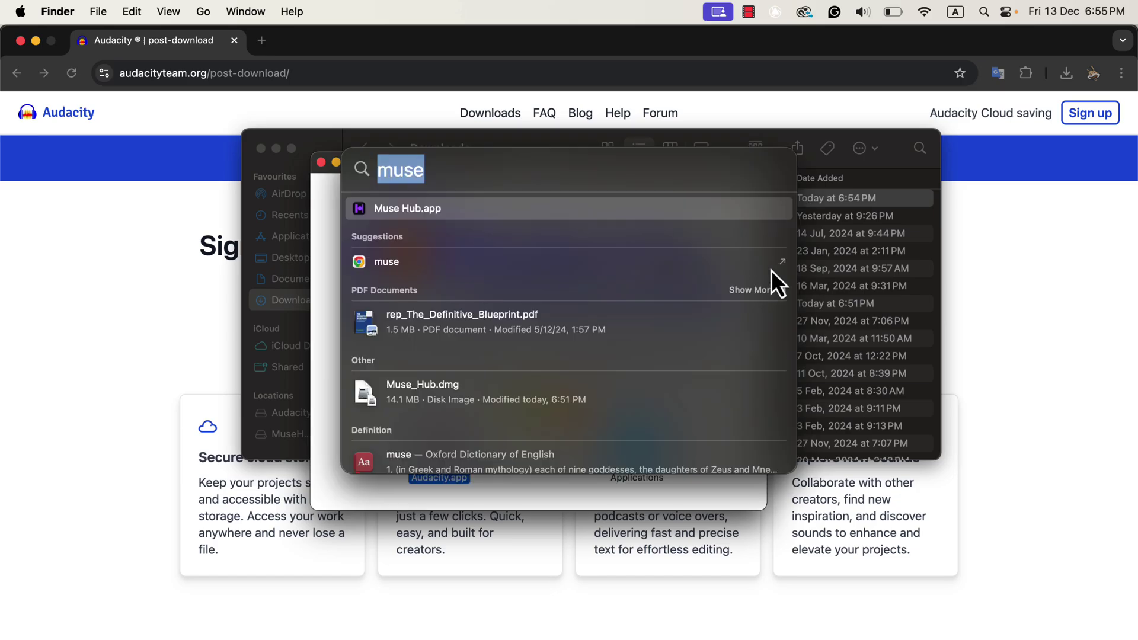
text(audacity 3.app)
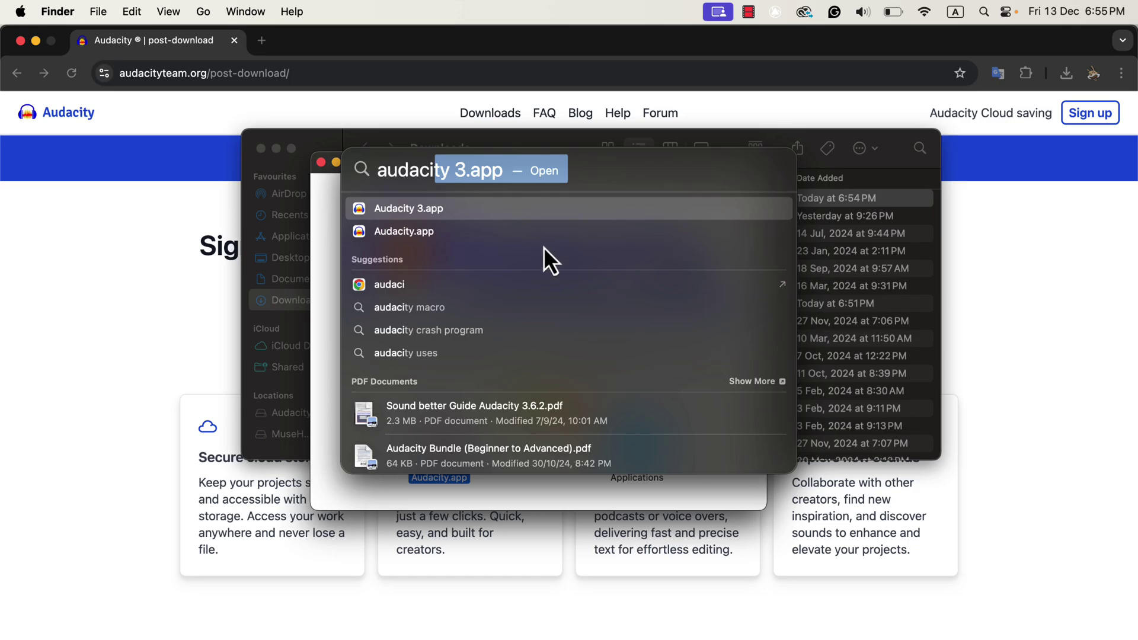
click(421, 233)
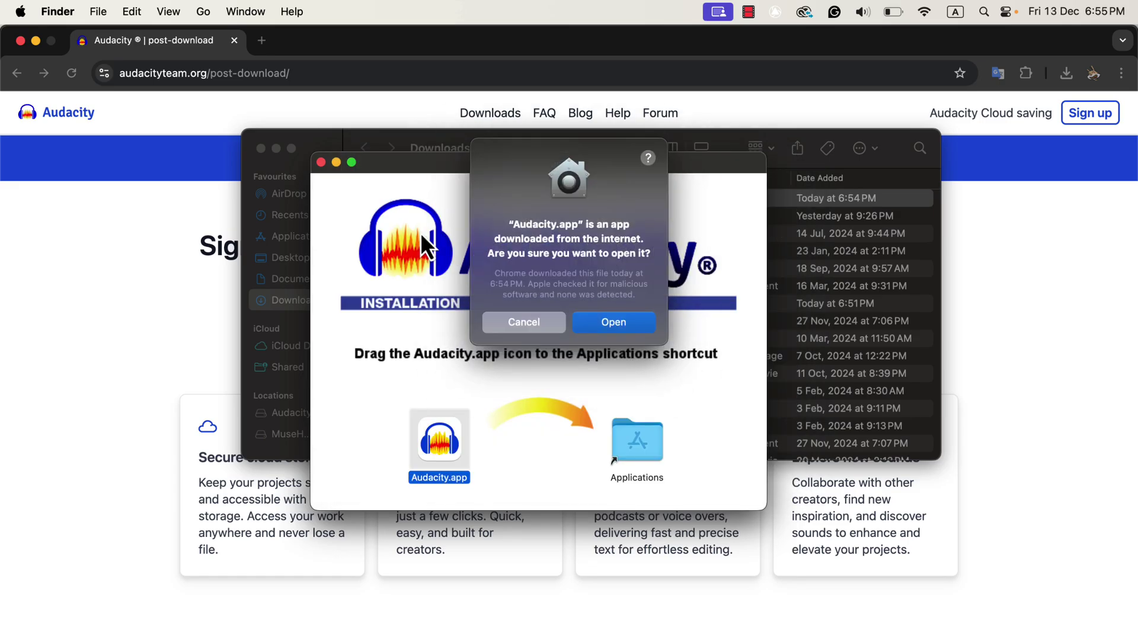
Step: Allow Audacity past the Gatekeeper prompt and dismiss the Welcome to Audacity window
click(590, 324)
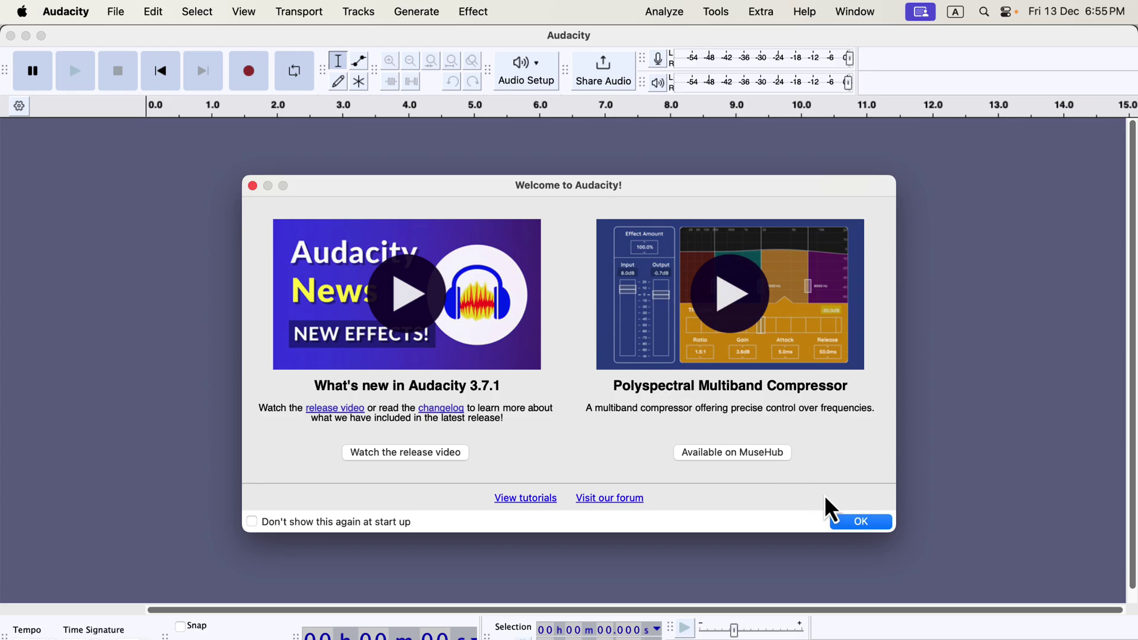
click(842, 521)
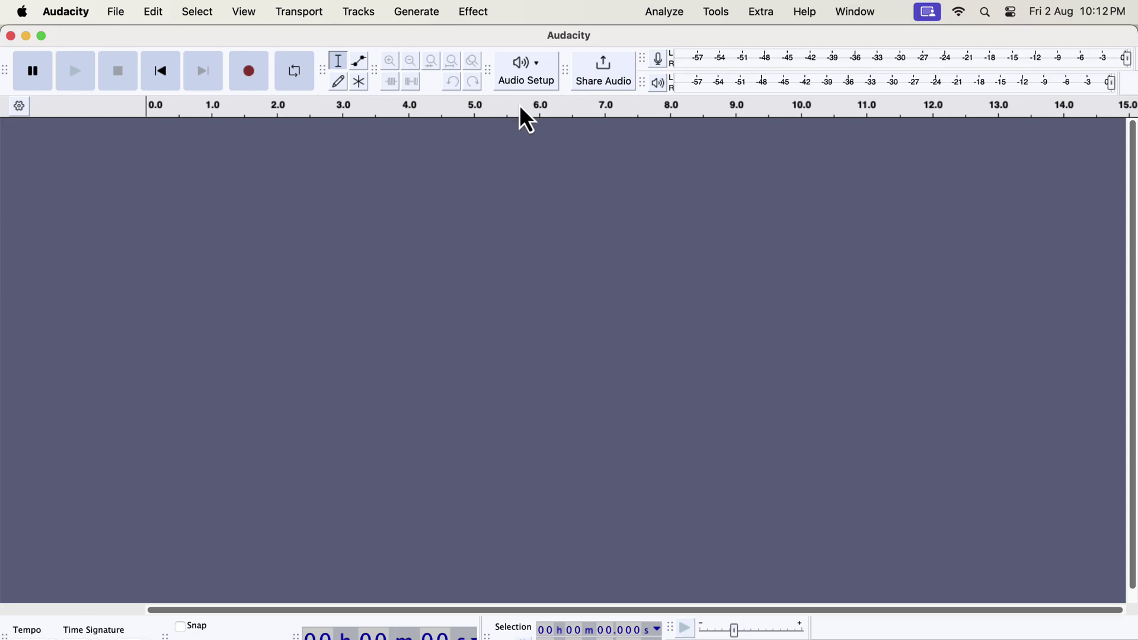
Step: Show Audio Setup's Recording Device list, confirming MacBook Pro Microphone is the checked input
click(533, 82)
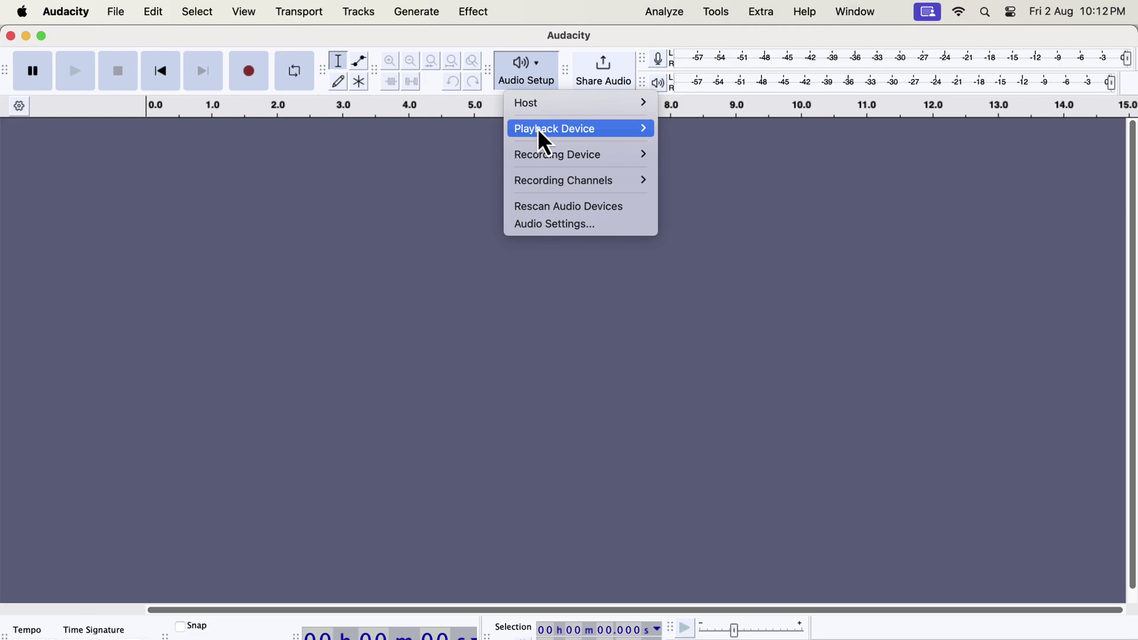
mouse_move(539, 151)
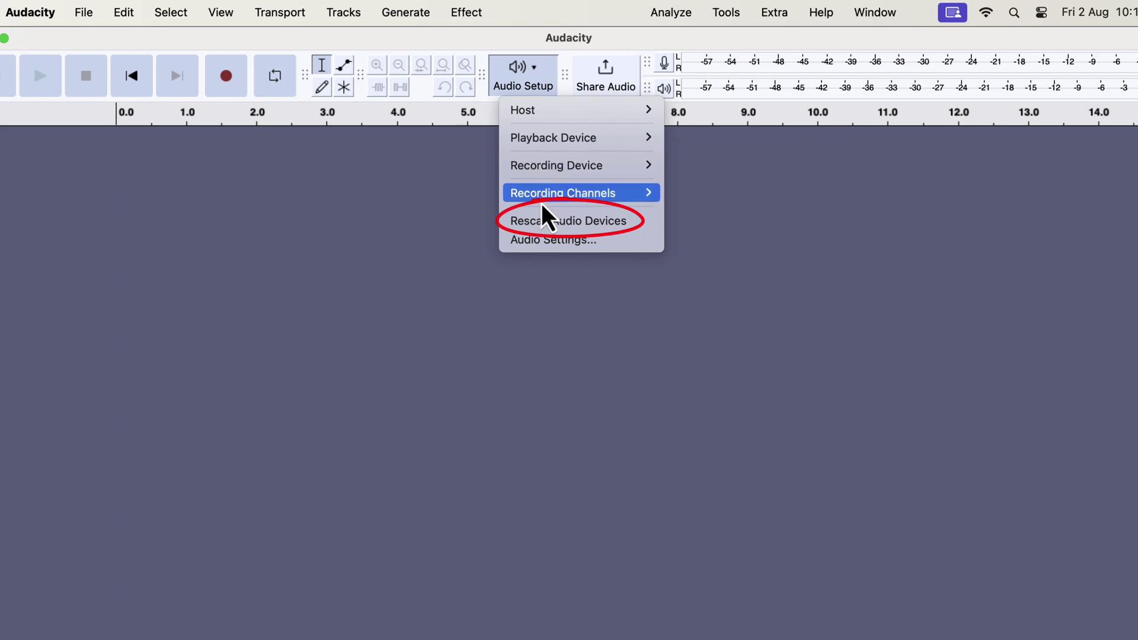
Step: Rescan audio devices, then recheck the Recording Device list for the microphone
click(544, 224)
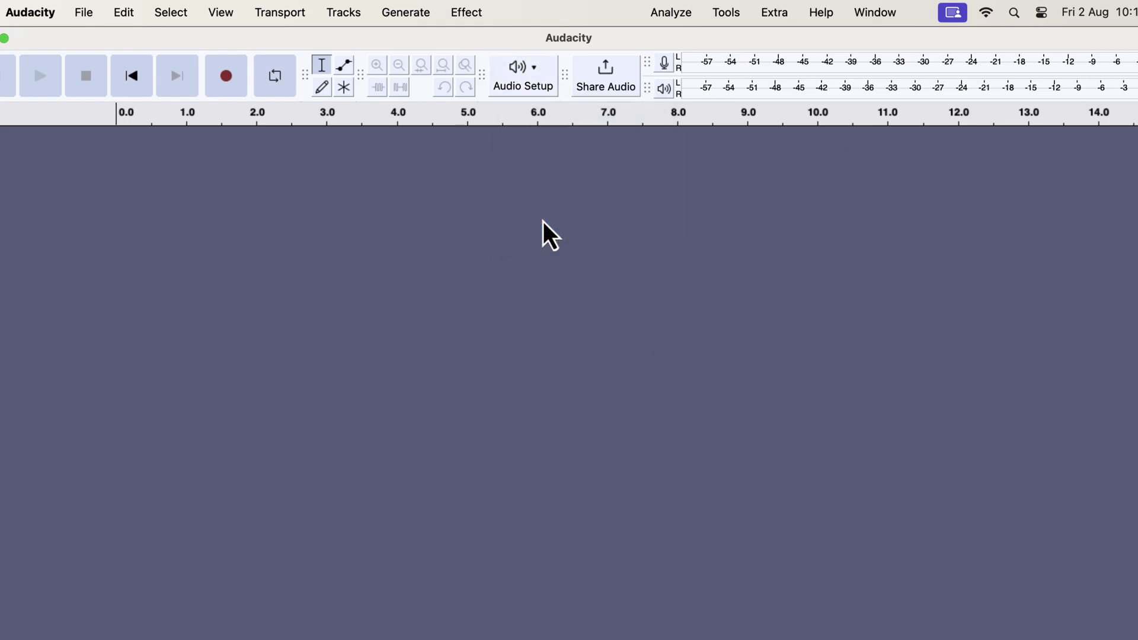
click(528, 89)
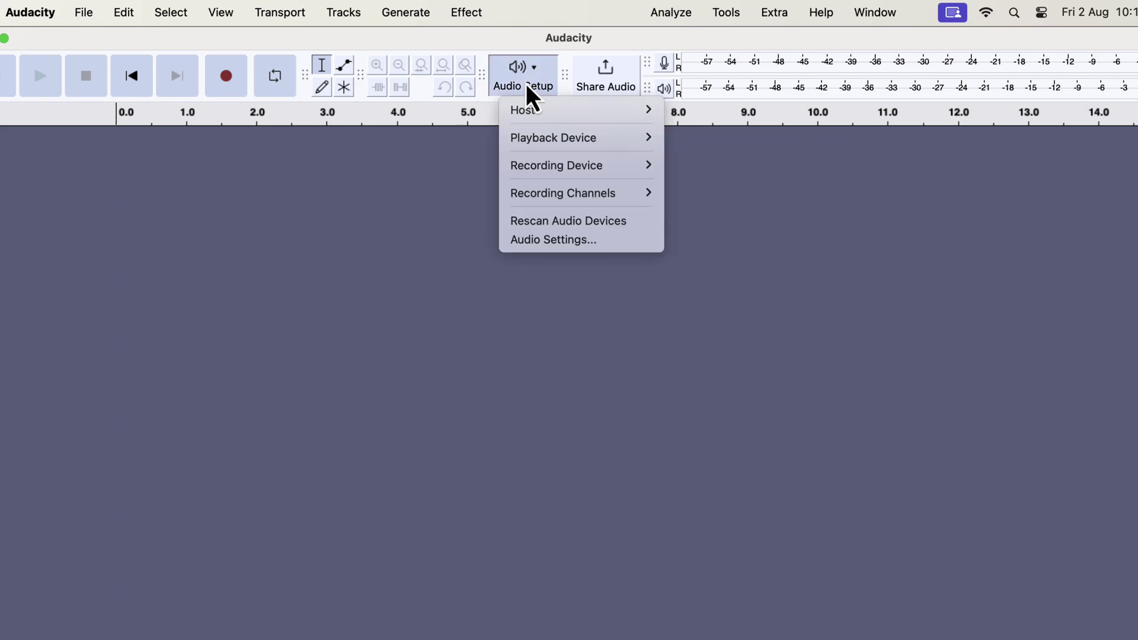
mouse_move(563, 173)
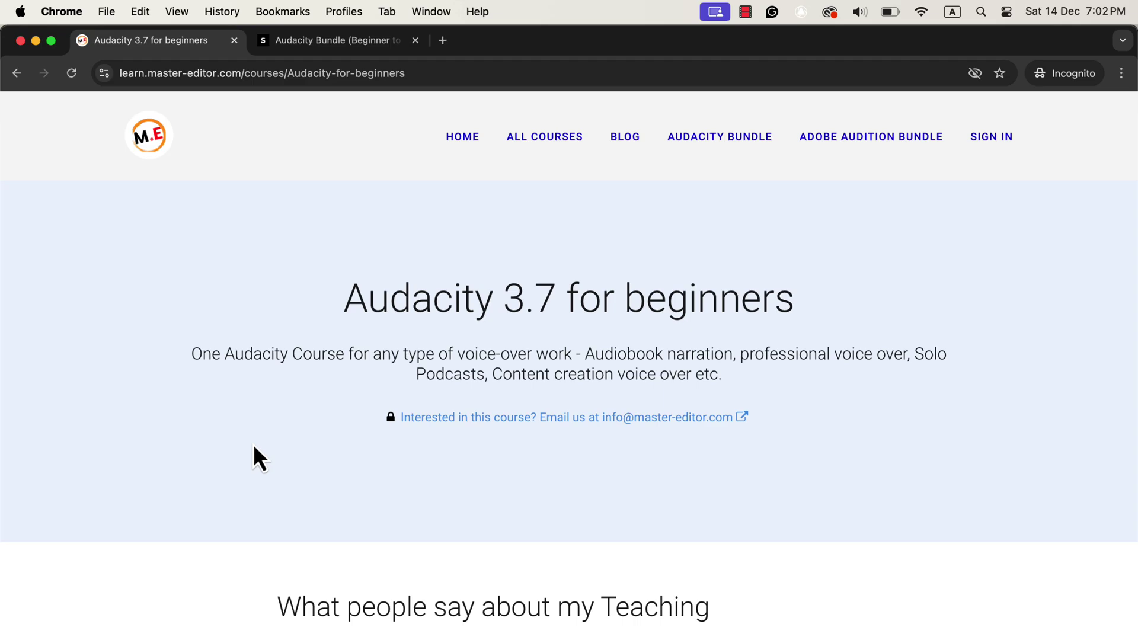
Step: Scroll through the beginners course page, then open the $197.00 Audacity Bundle (Beginner to Advanced) page
scroll(254, 448, down, 5)
scroll(253, 447, down, 15)
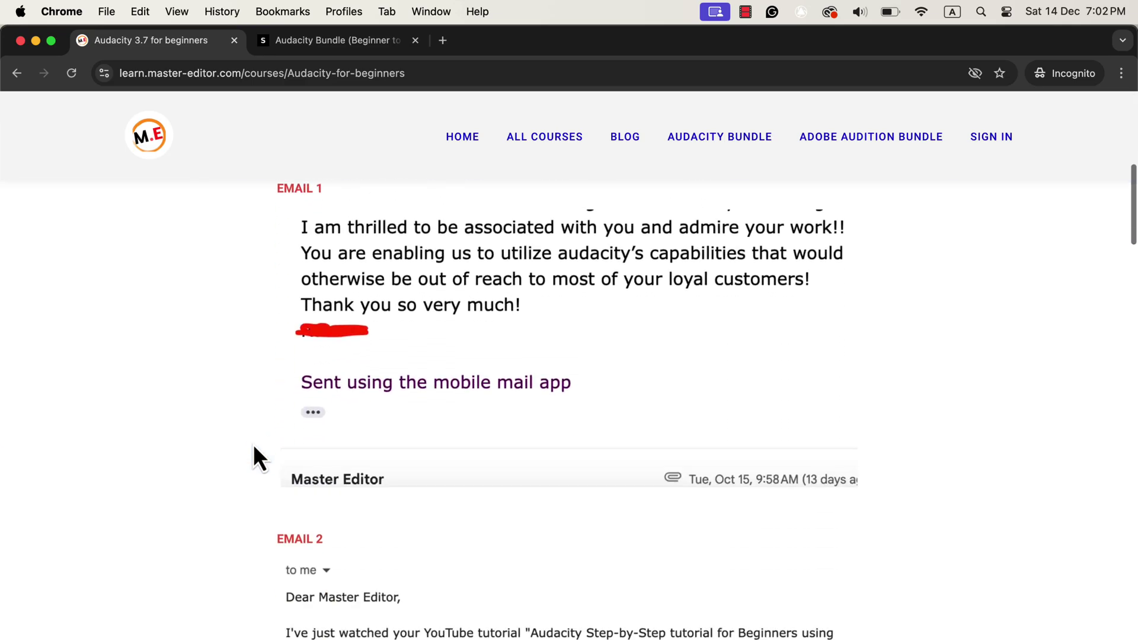
scroll(254, 445, down, 5)
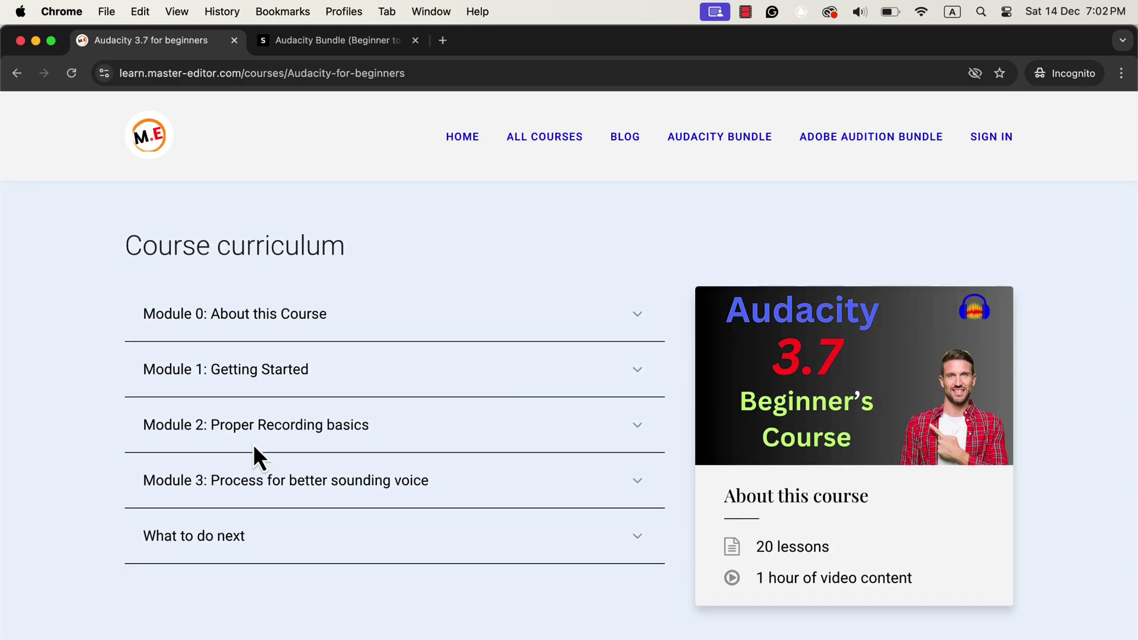
scroll(255, 448, down, 5)
scroll(254, 458, down, 10)
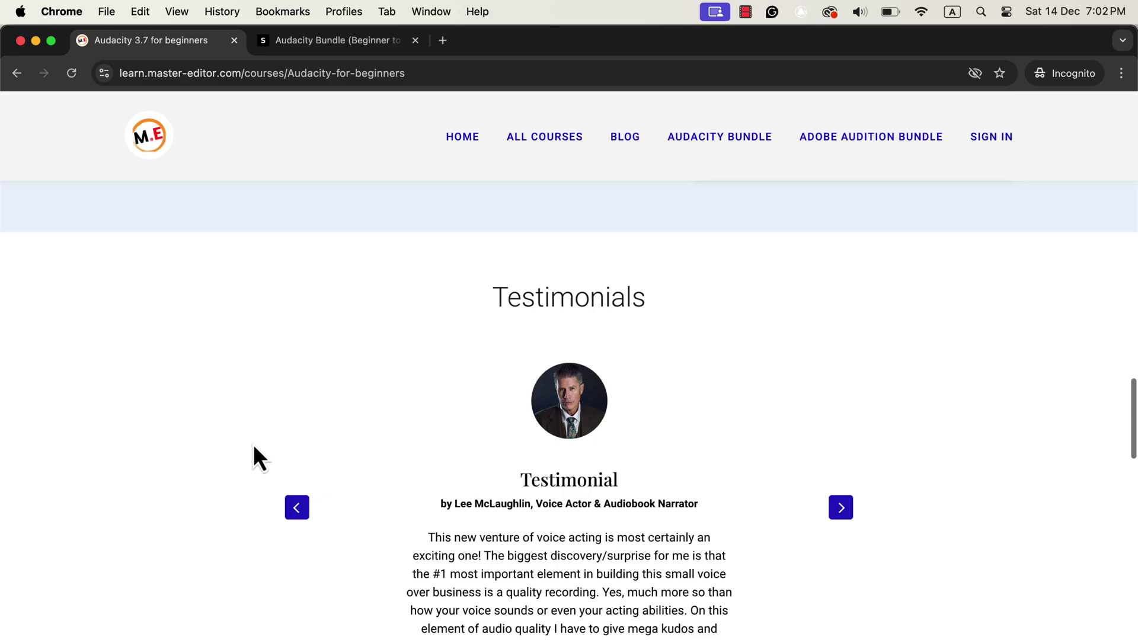
scroll(255, 457, down, 2)
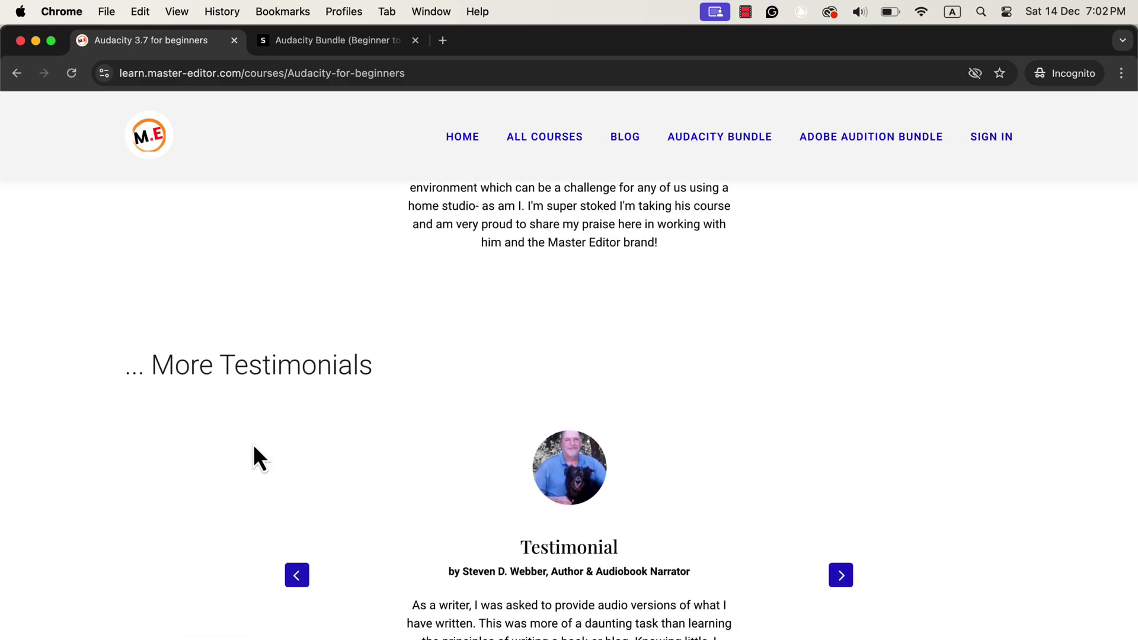
click(379, 39)
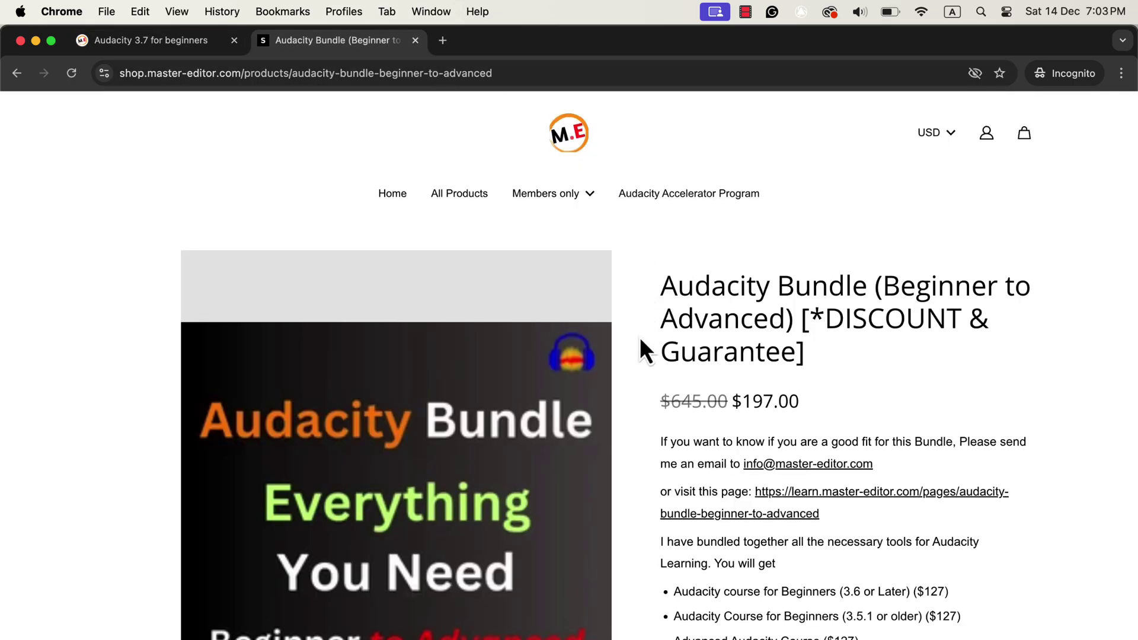
scroll(640, 341, down, 5)
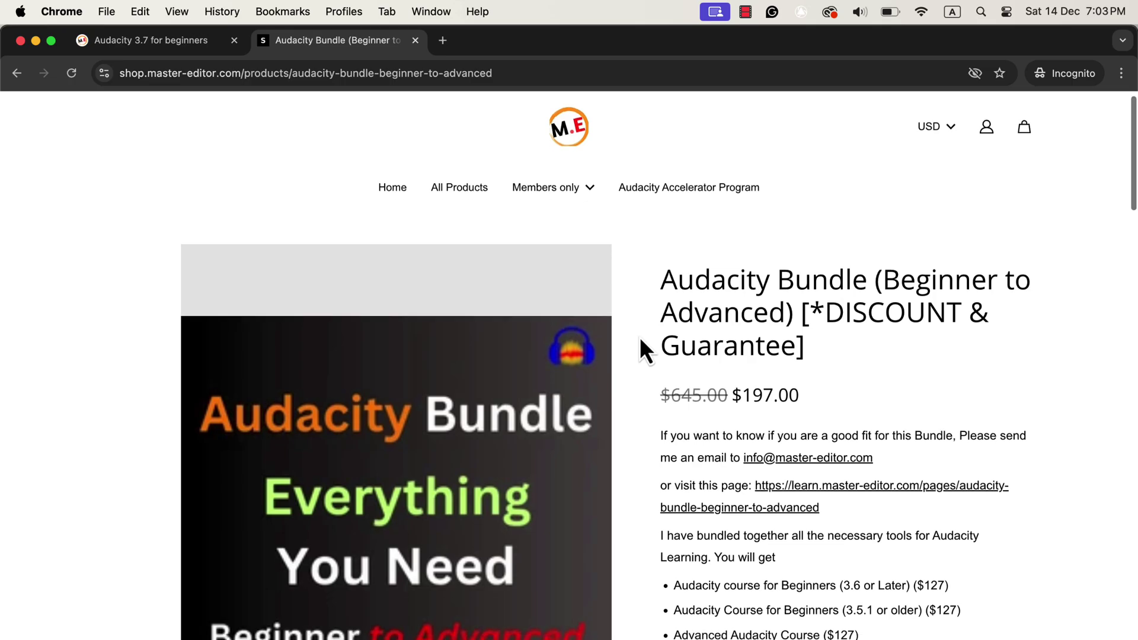
scroll(640, 349, down, 5)
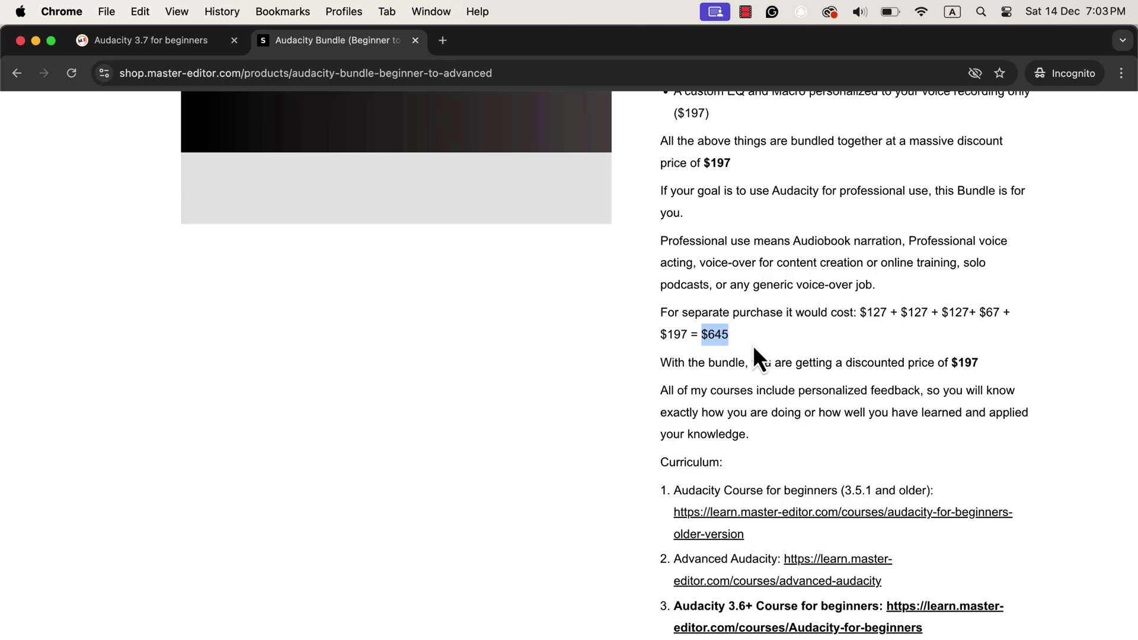
scroll(753, 345, up, 6)
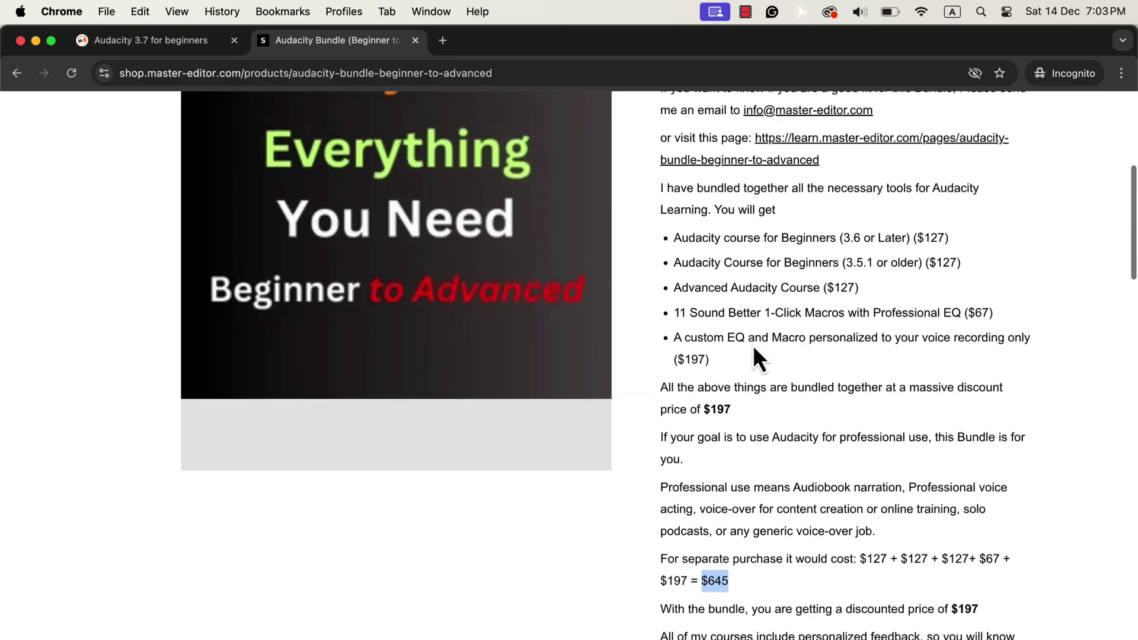